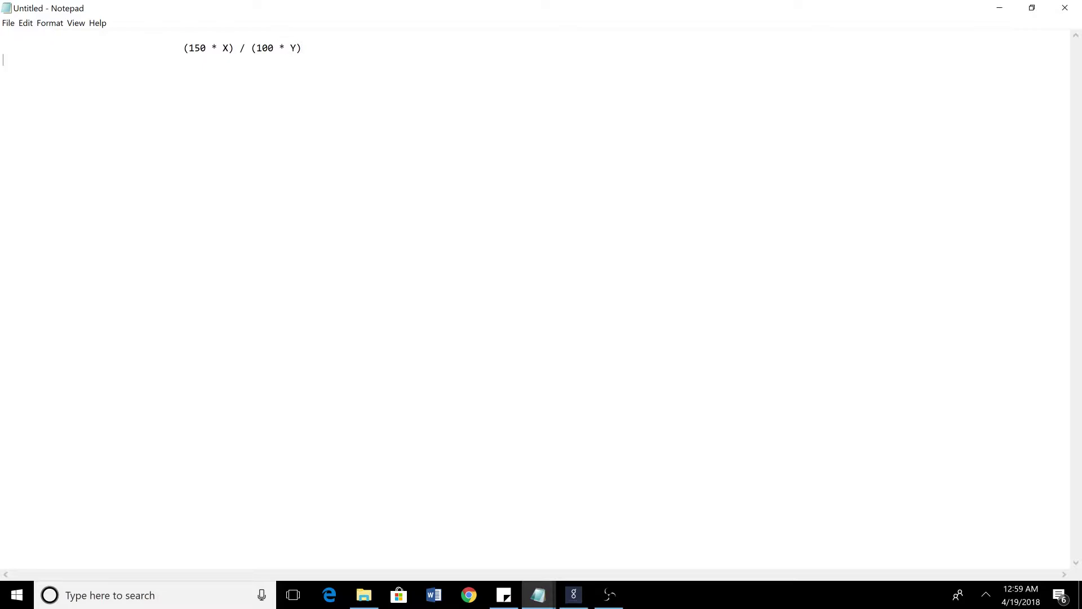
type("\tX")
- Write line 2 as 'X = Debt Withstanding (AKA The amount of DAI you withdraw from the CDP)', correcting typos
key("BackSpace")
type("X")
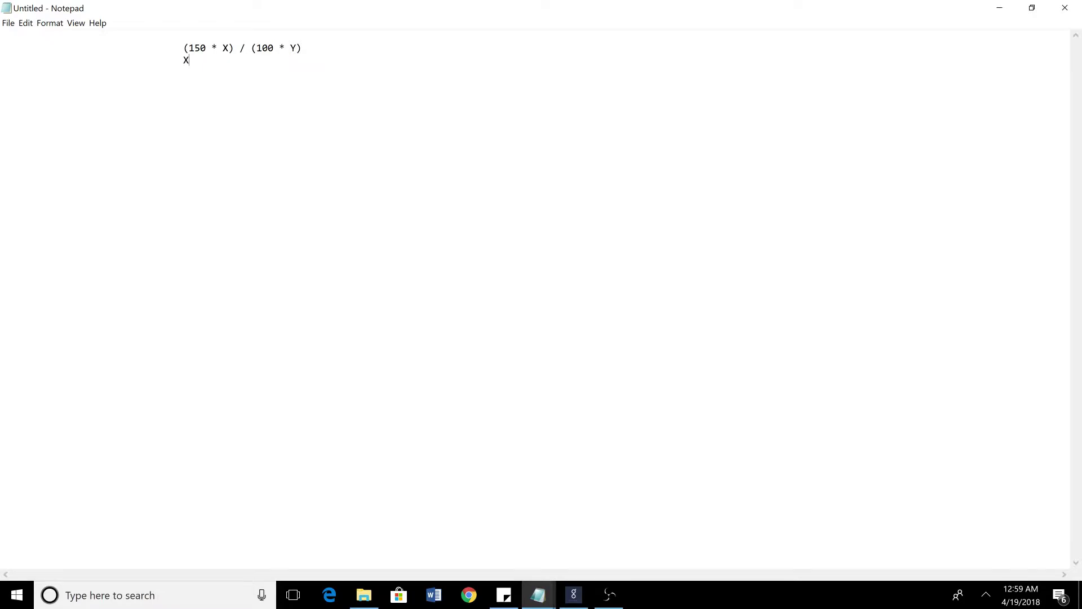
type(" = ")
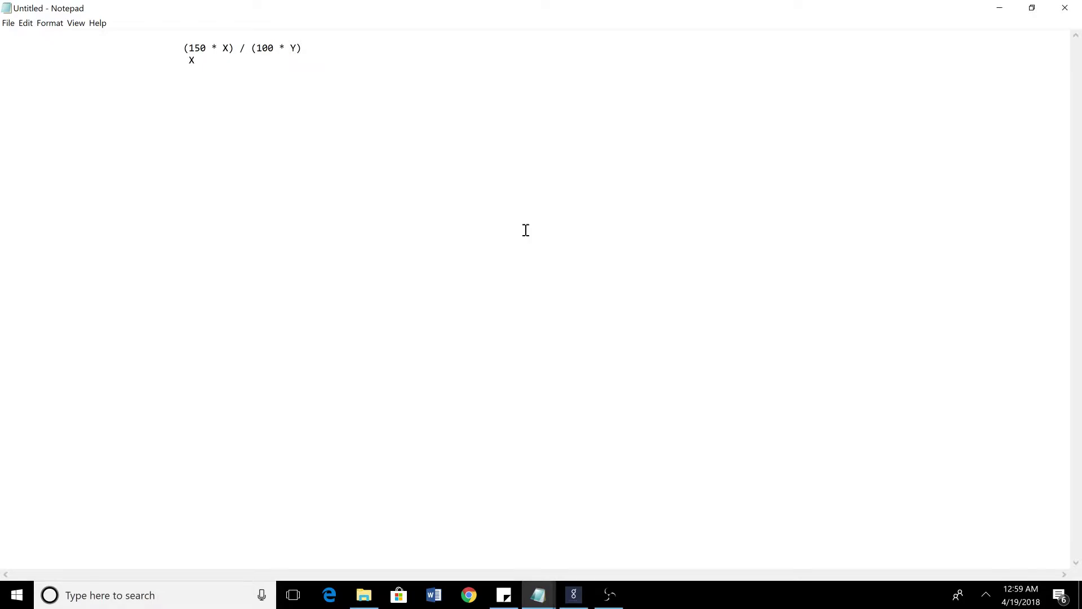
type("Debt W")
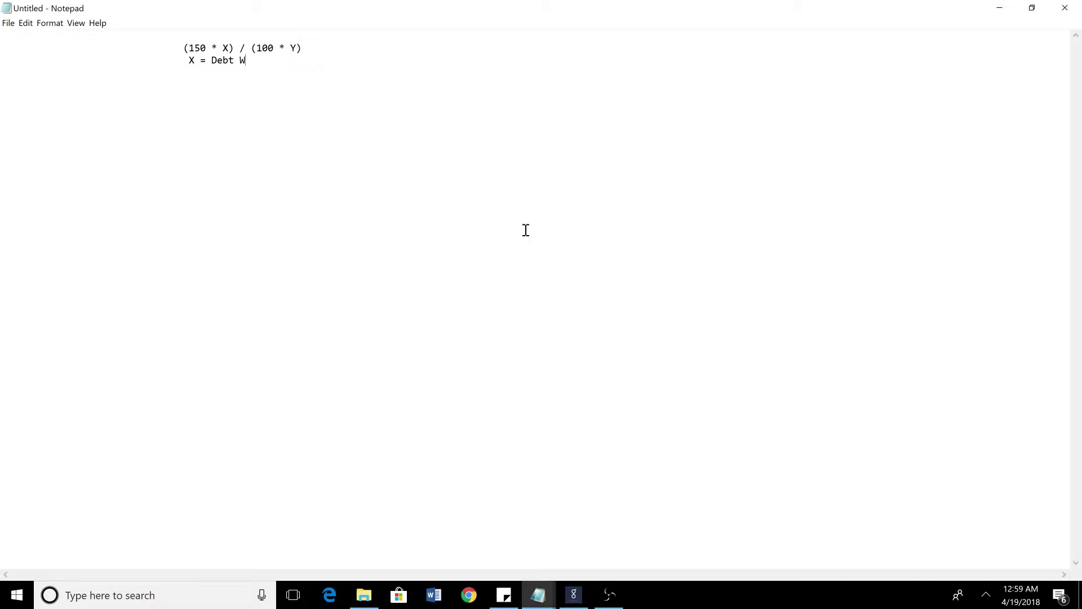
type("ithstanding ")
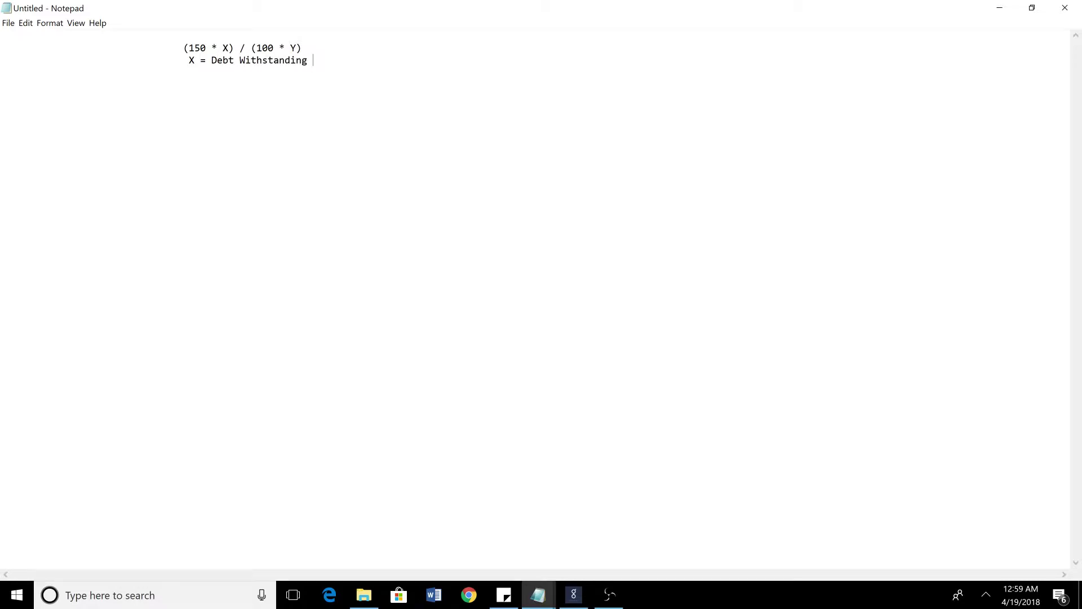
type("(AKA The am")
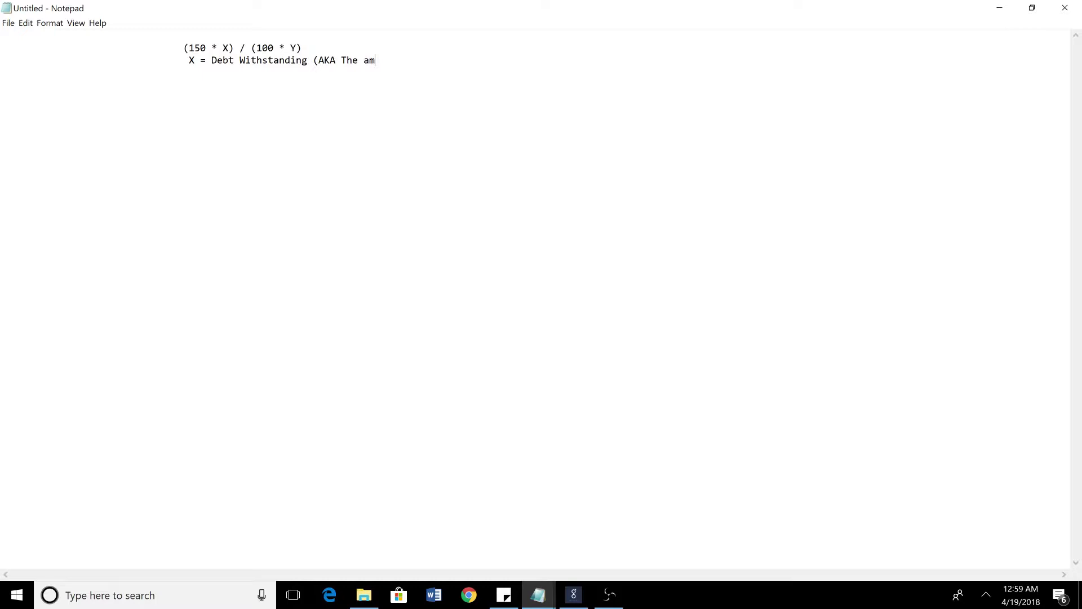
type("ount of DAI you withdraw from the ")
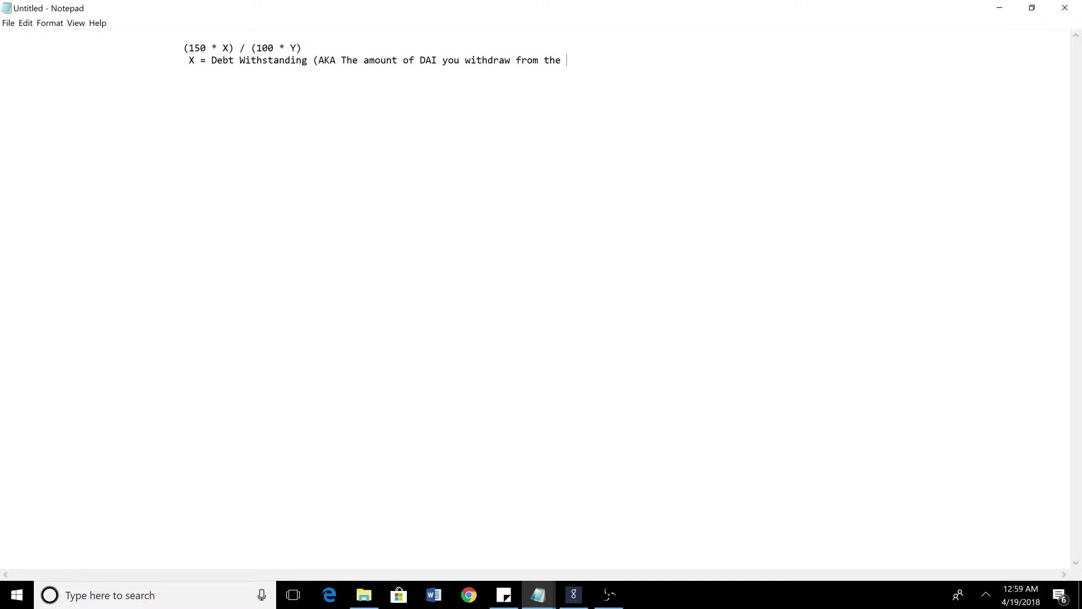
type("CDP")
type(")")
key("Return")
type("Y = ")
type("Amount of")
type(" Ether Collateral Put Up")
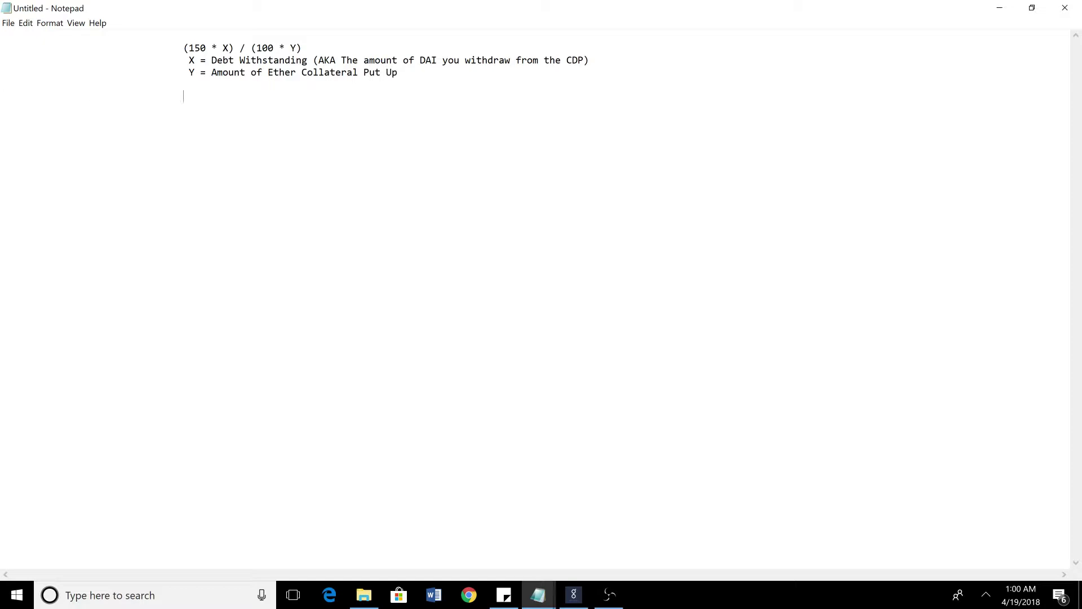
- Add lines for X = 1500, Y = 8 ETH and the substituted formula (150 * 1500) / (100 * 8)
key("Return")
key("Return")
type("X")
key("BackSpace")
type("X = 1")
type("500")
key("Return")
type("Y = ")
type("8 ")
type("ETH")
key("Return")
type("(150 ")
type("*")
type(" 1500) / ")
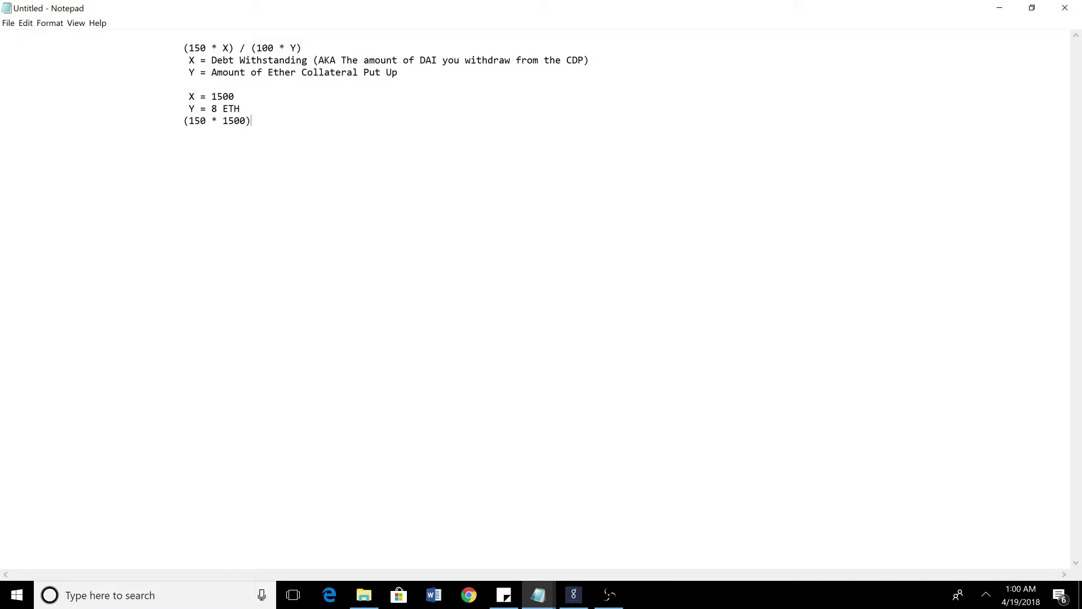
type("(100 ")
type("* 8")
- Launch Calculator from system search and move it away from the note text
left_click(135, 594)
type("ca")
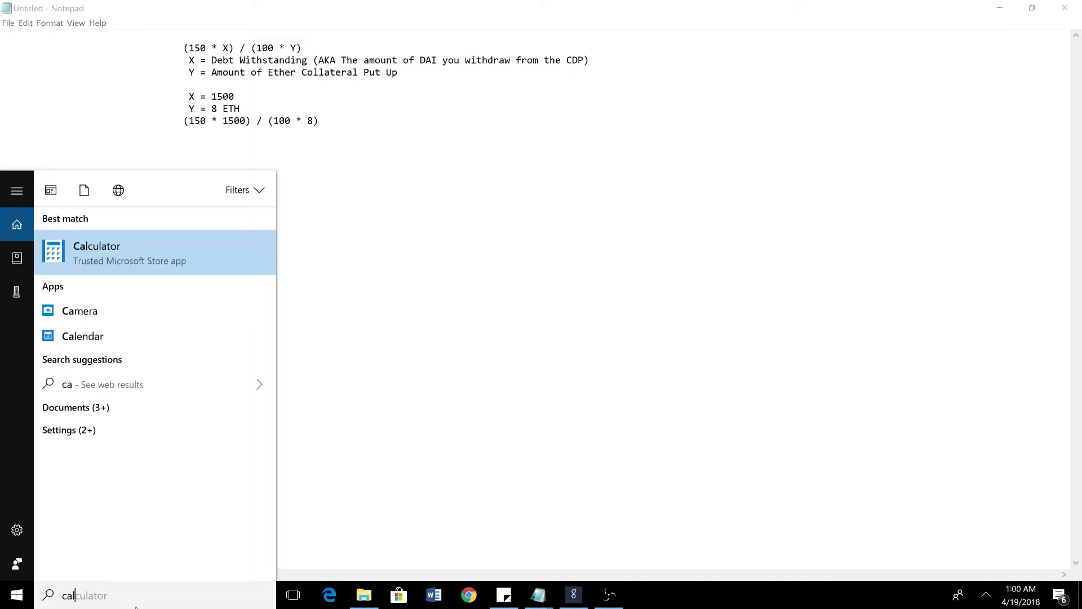
type("l")
key("Return")
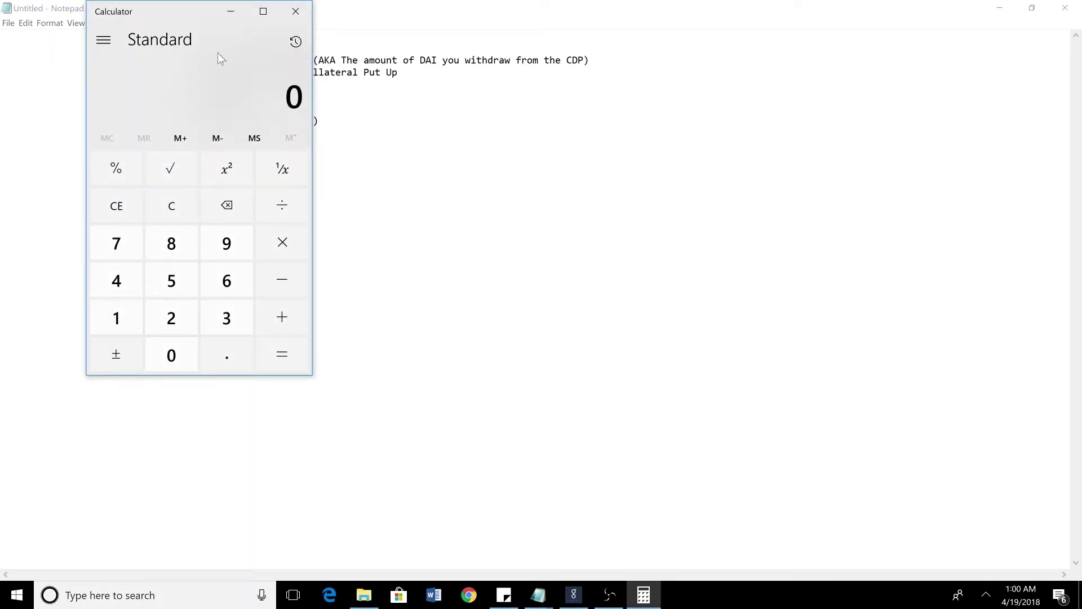
left_click_drag(186, 12, 685, 80)
- Compute 150 × 1500 = 225,000 in Calculator, then close it
left_click(619, 384)
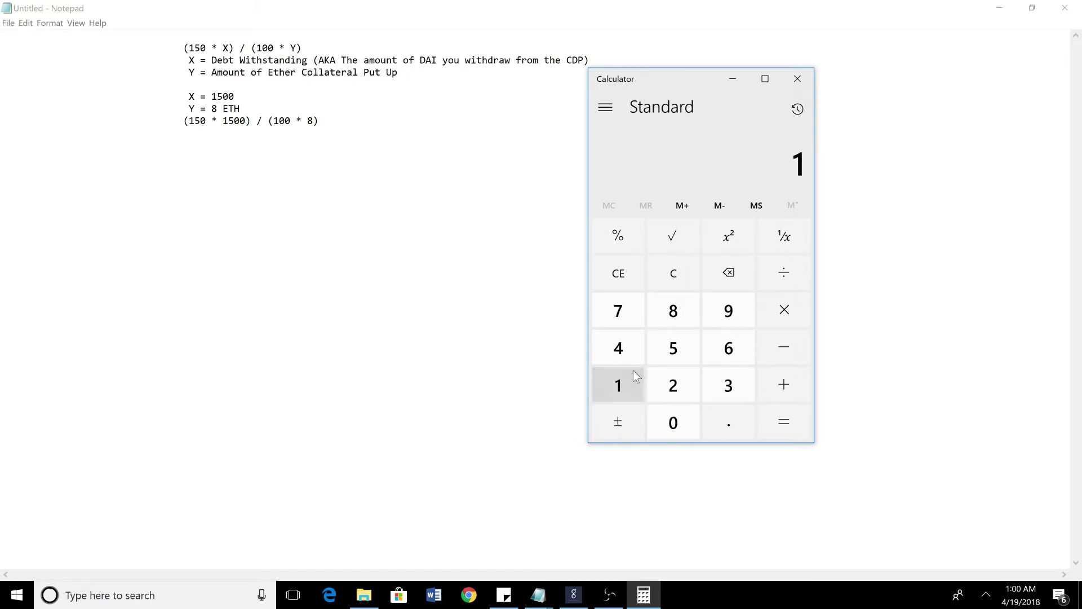
left_click(674, 347)
left_click(673, 421)
left_click(784, 310)
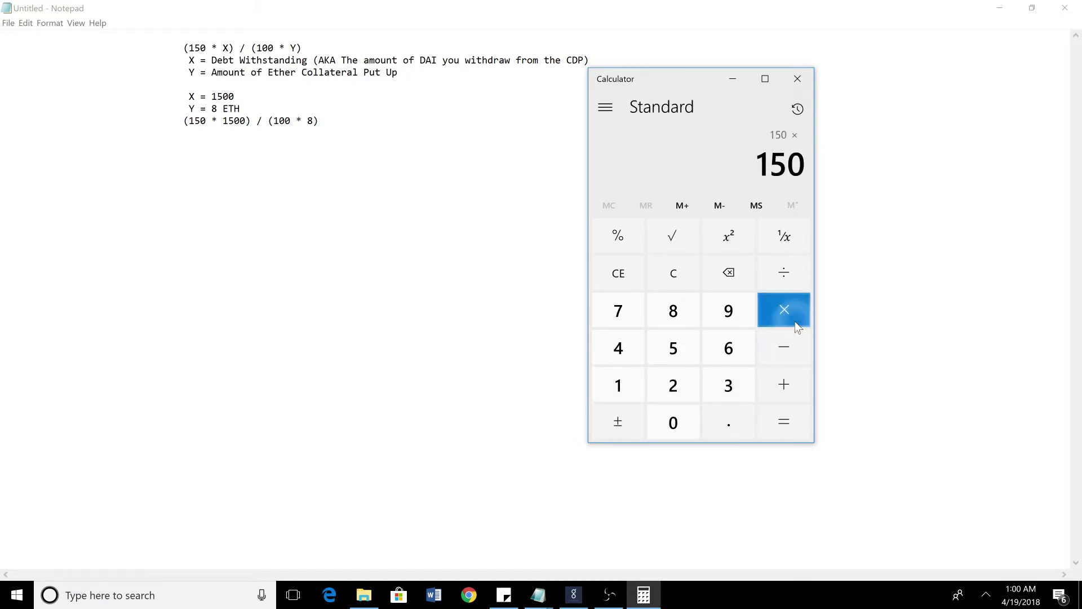
left_click(618, 385)
left_click(673, 347)
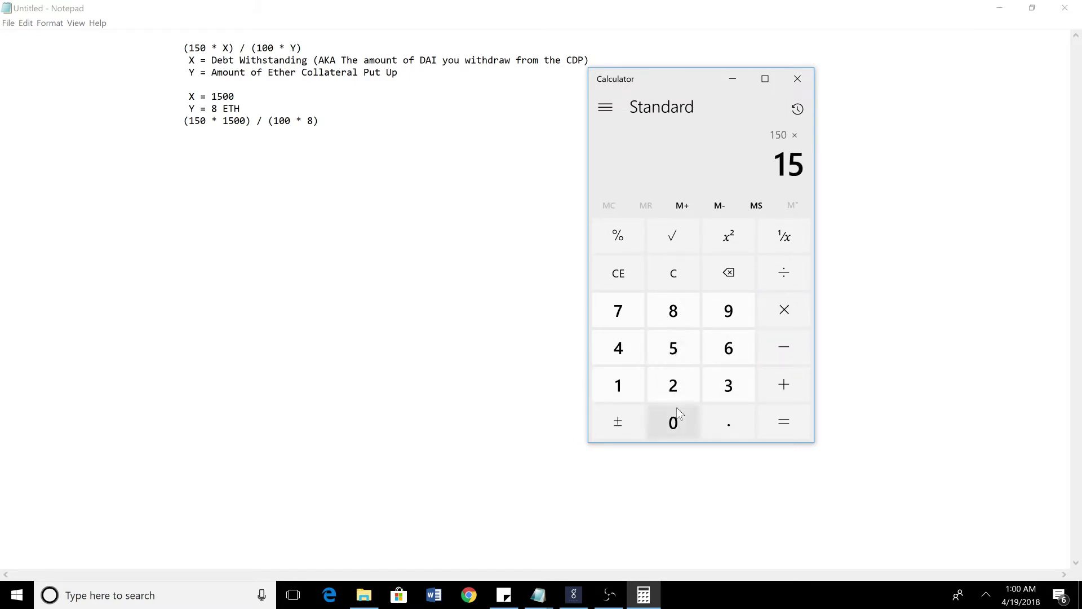
left_click(676, 406)
left_click(782, 425)
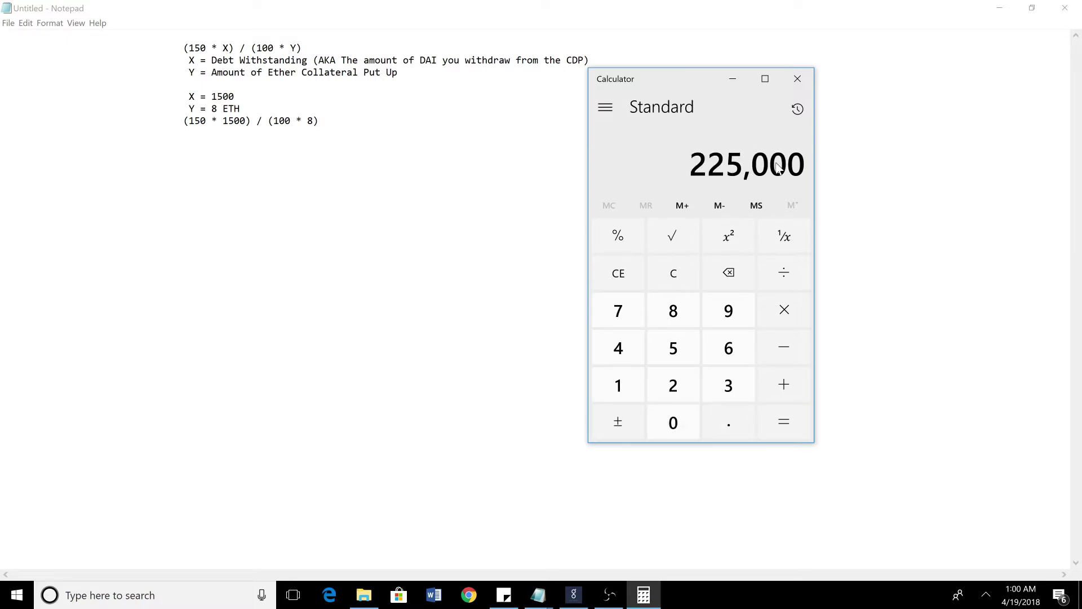
left_click(345, 134)
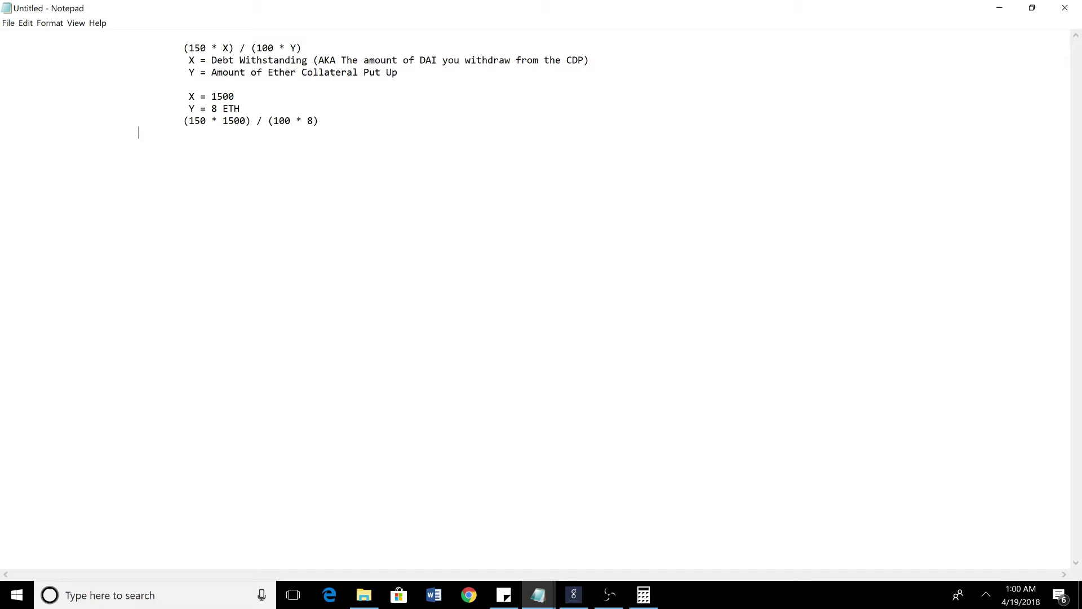
type("22500")
type("0 /")
- Clear the calculator and finish the line '225000 / 800 = Liquidation Price , Liquidation Price ='
left_click(642, 594)
left_click(674, 422)
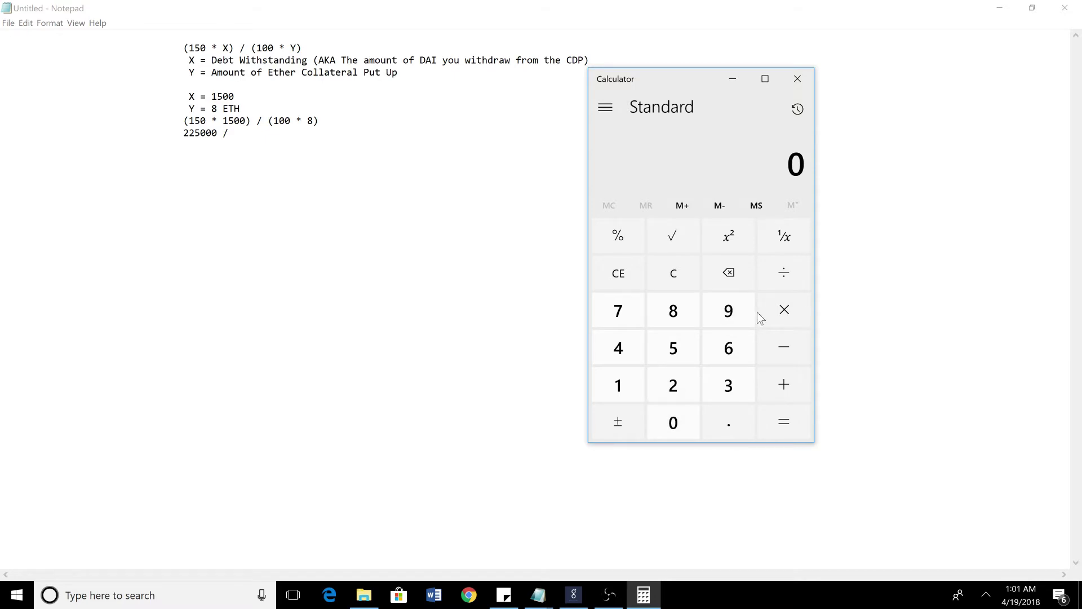
left_click(619, 385)
left_click(300, 224)
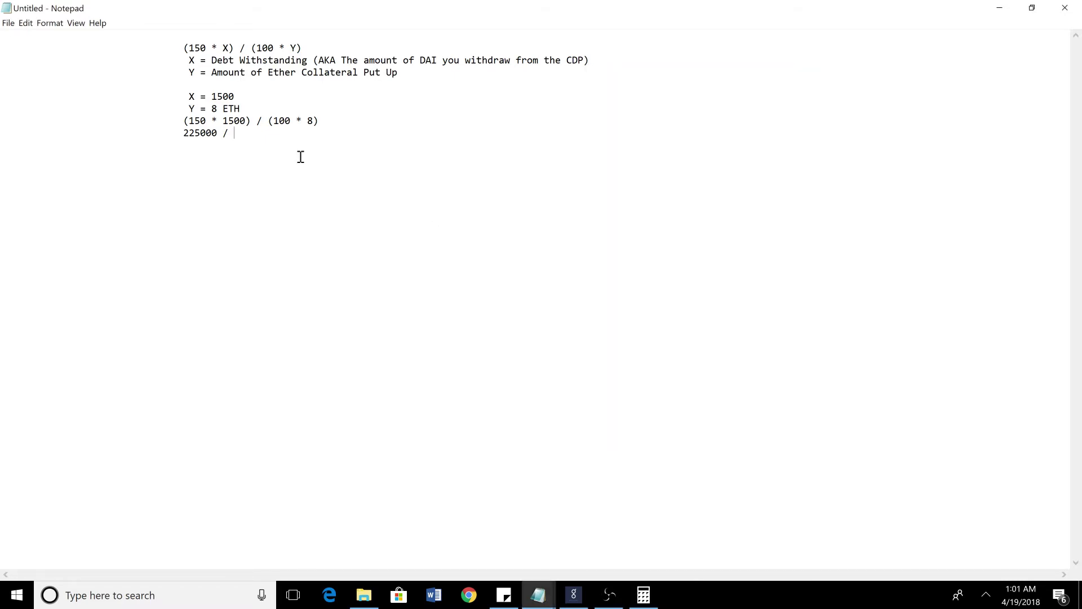
type("800")
left_click_drag(257, 135, 179, 136)
left_click(265, 142)
type("= Liquid")
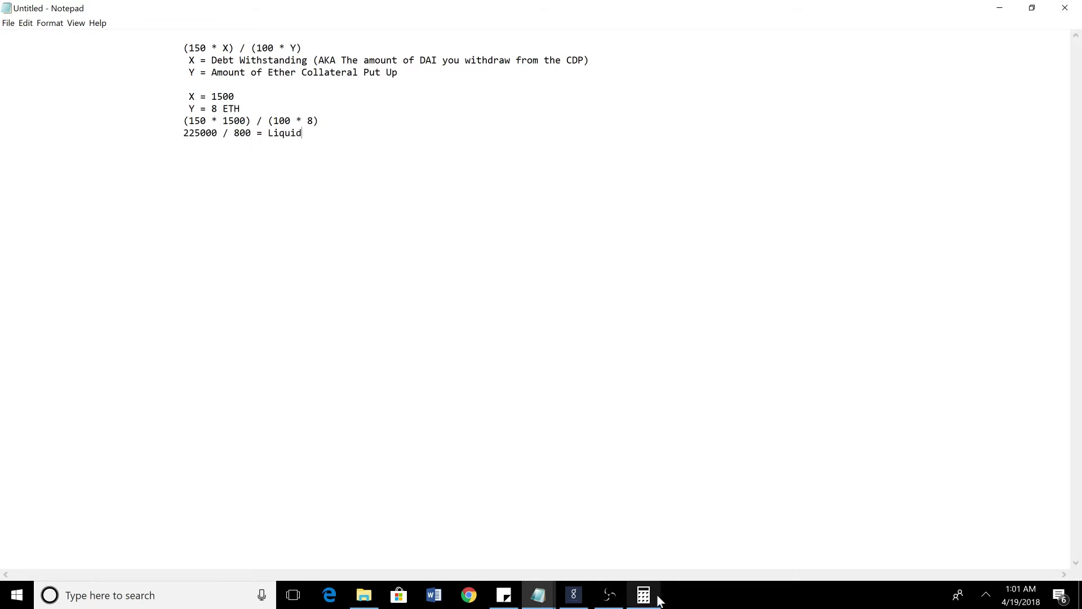
type("ation ")
type("Price , L")
type("iquidation ")
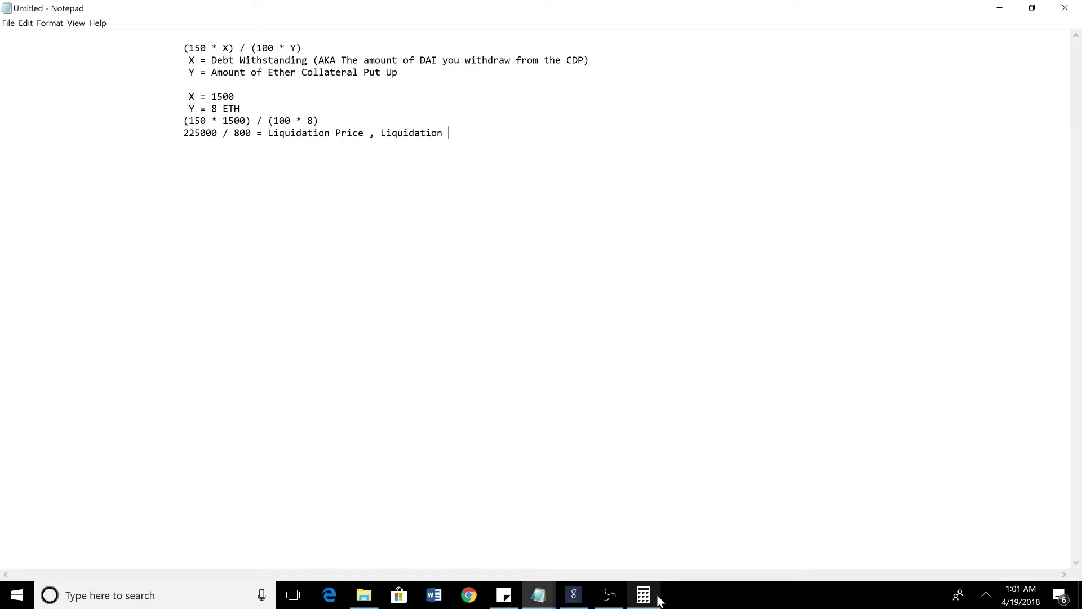
type("Price =")
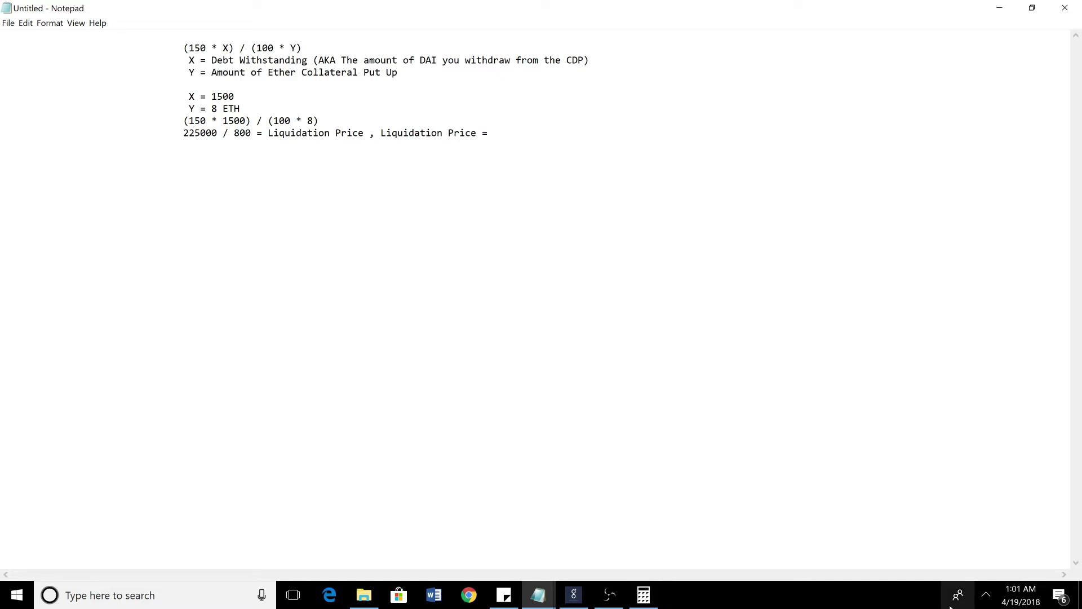
- Reset a mistaken Calculator entry to 0 by multiplying it by zero
left_click(644, 595)
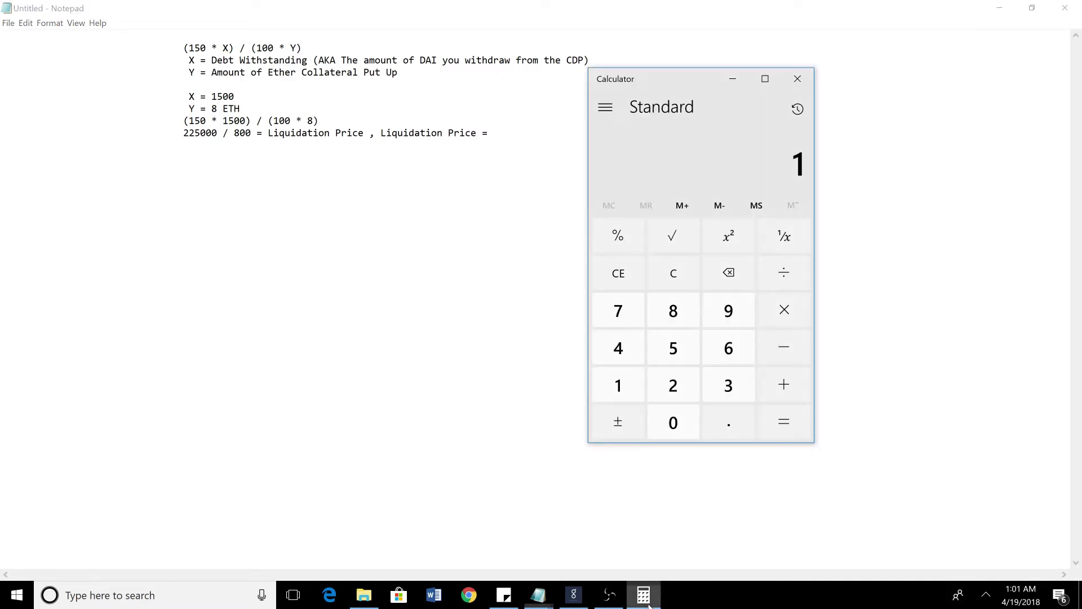
left_click(673, 422)
left_click(672, 385)
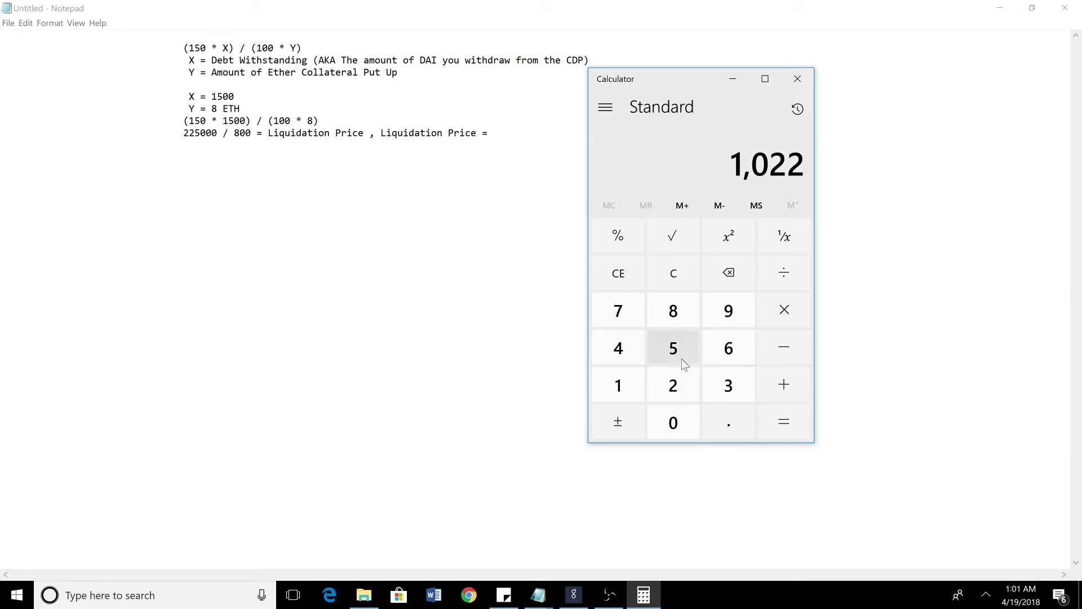
left_click(673, 347)
left_click(672, 422)
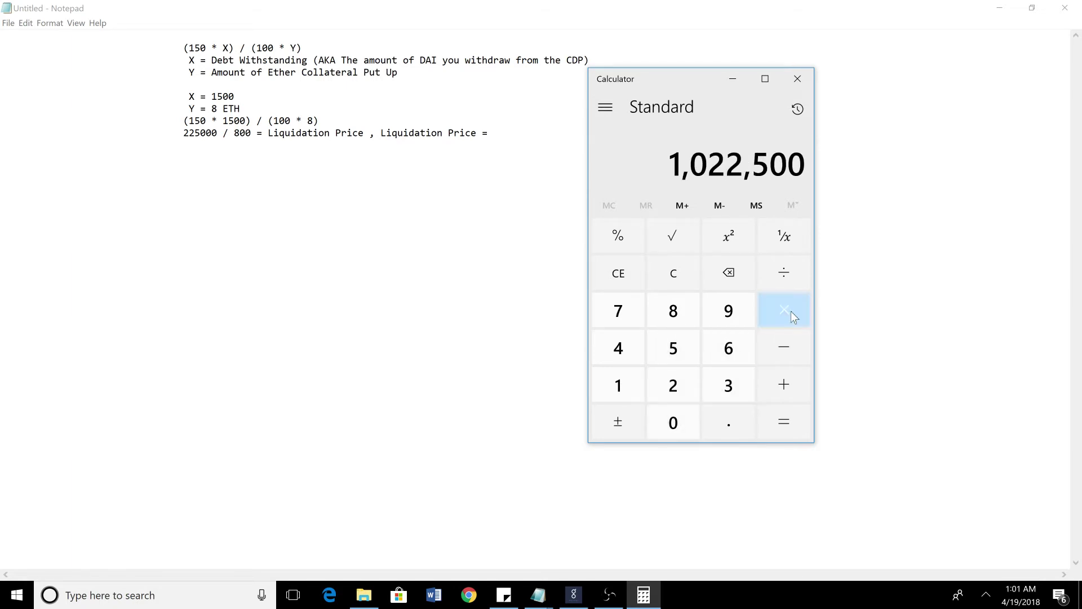
left_click(784, 309)
left_click(673, 422)
left_click(784, 422)
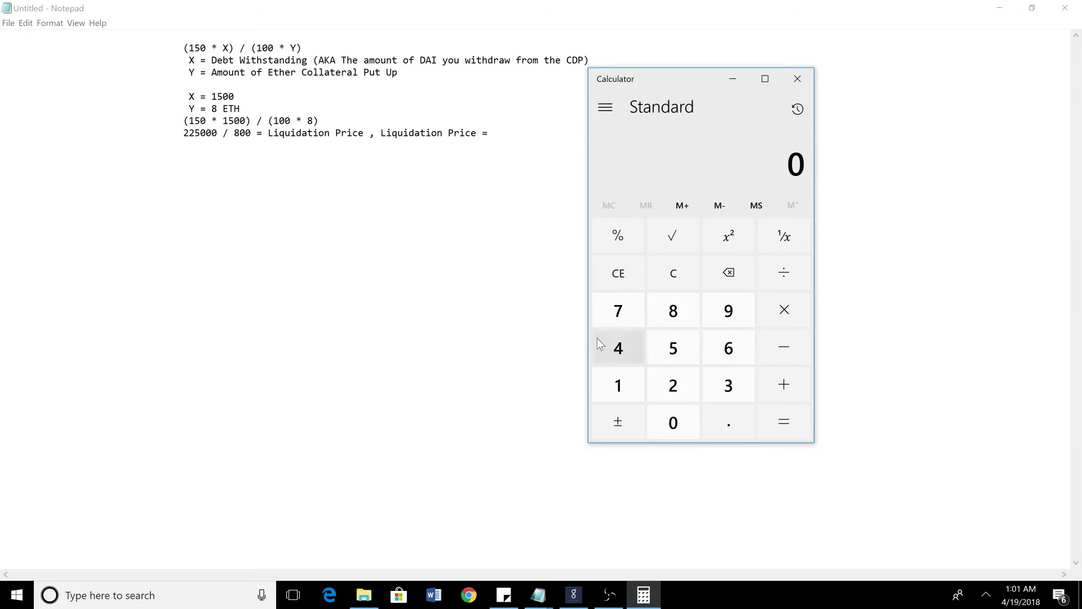
- Compute 225000 ÷ 800 = 281.25 and move Calculator off the note's text
left_click(673, 385)
left_click(673, 385)
left_click(673, 347)
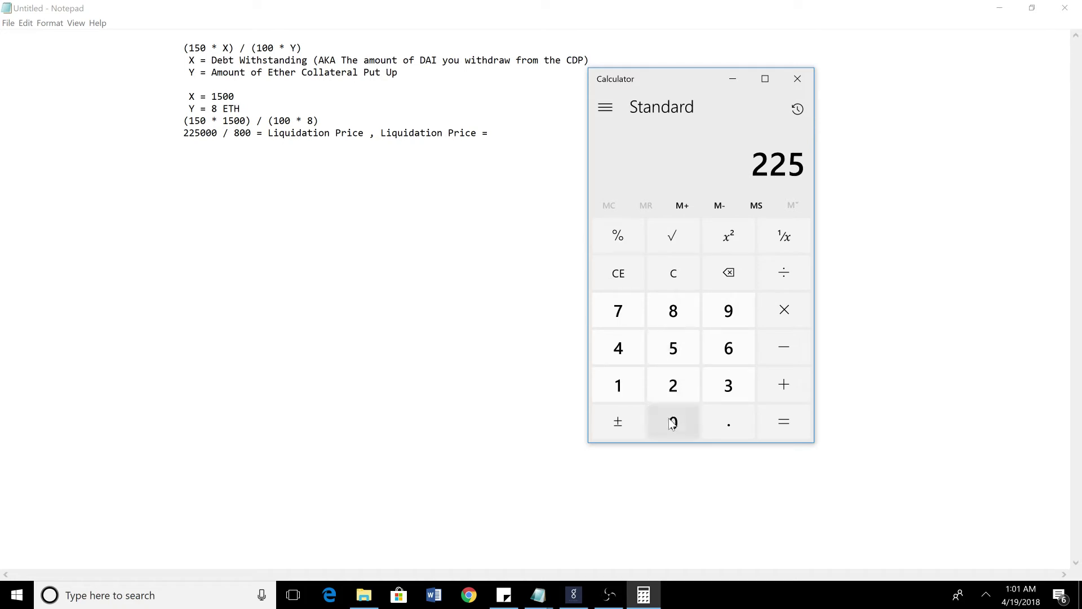
left_click(672, 422)
left_click(672, 422)
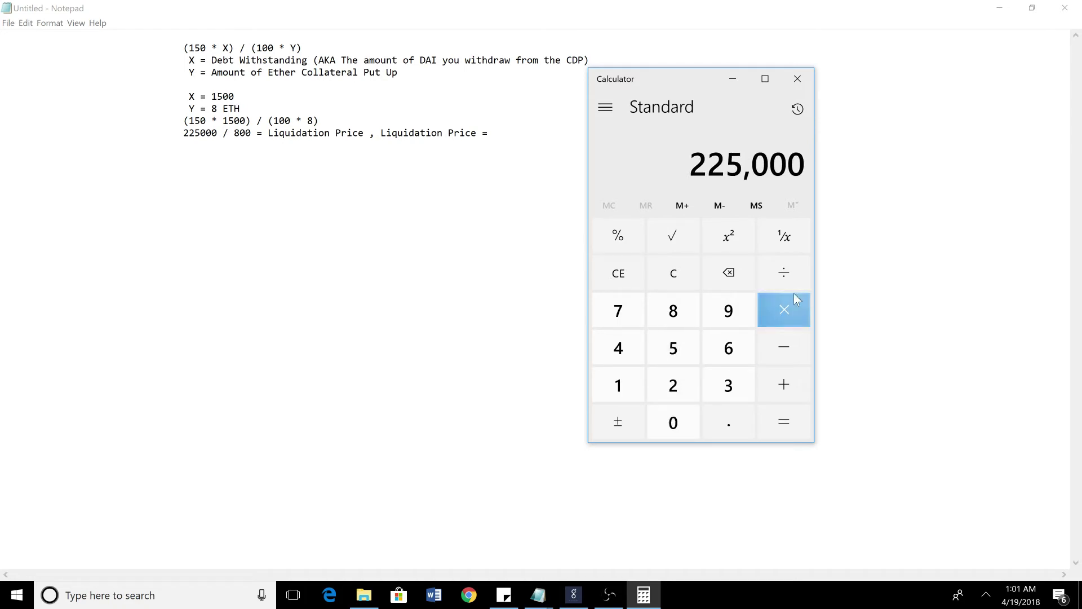
left_click(784, 273)
left_click(674, 311)
left_click(673, 422)
left_click(673, 422)
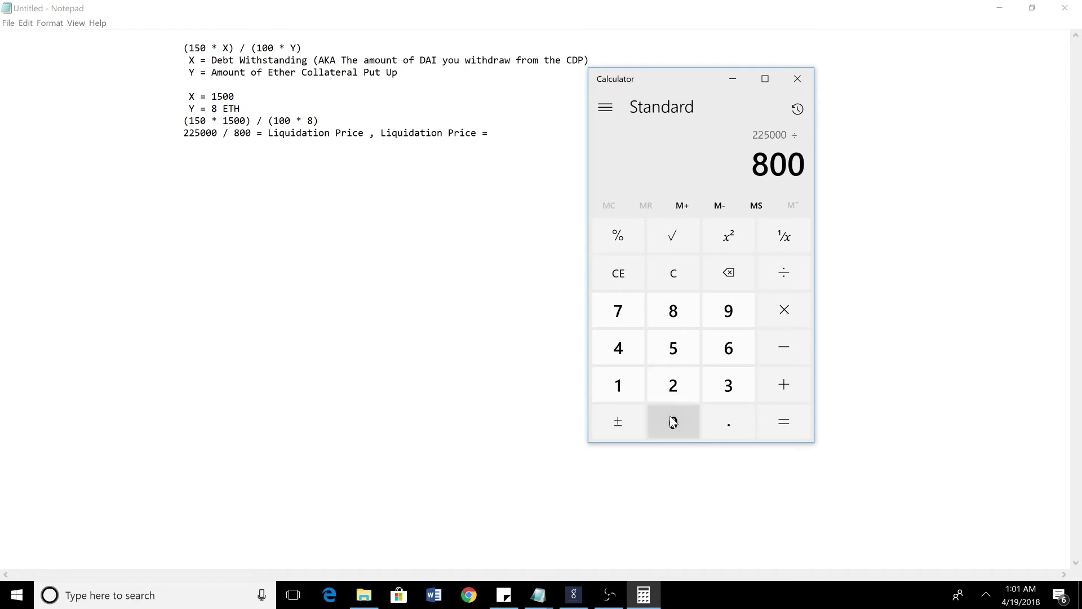
left_click(783, 422)
left_click_drag(686, 79, 806, 100)
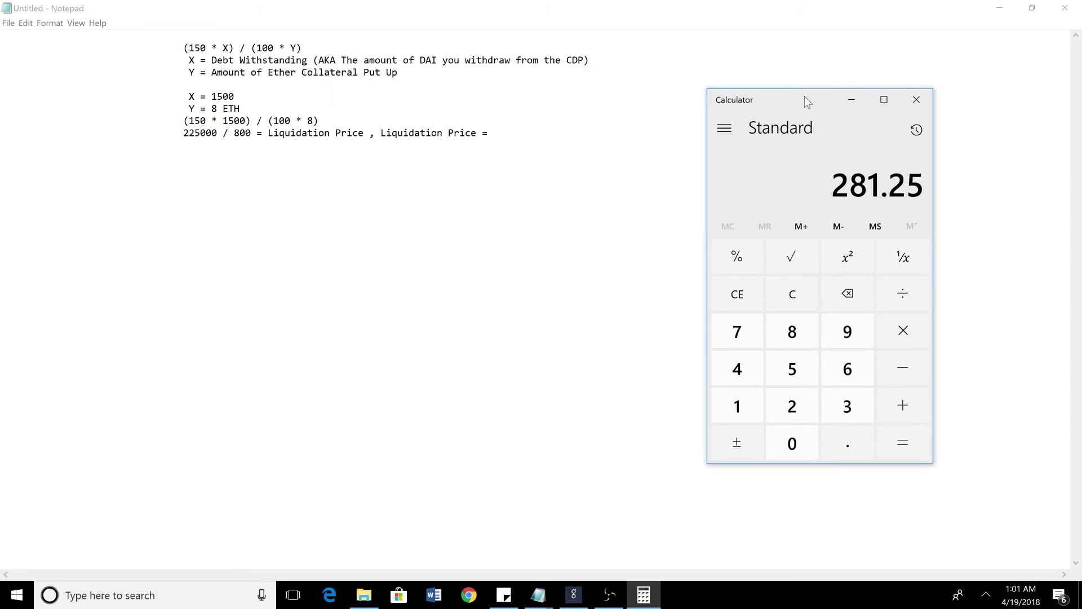
- Append '$281.25' to the Liquidation Price line
left_click(511, 134)
type("$2")
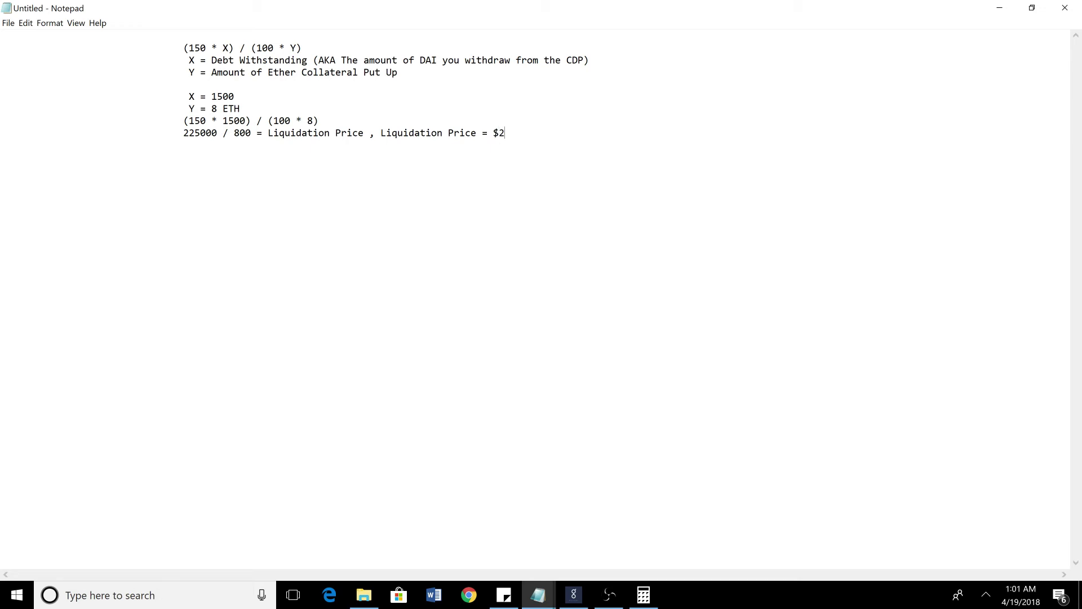
type("81.25")
left_click_drag(302, 47, 182, 49)
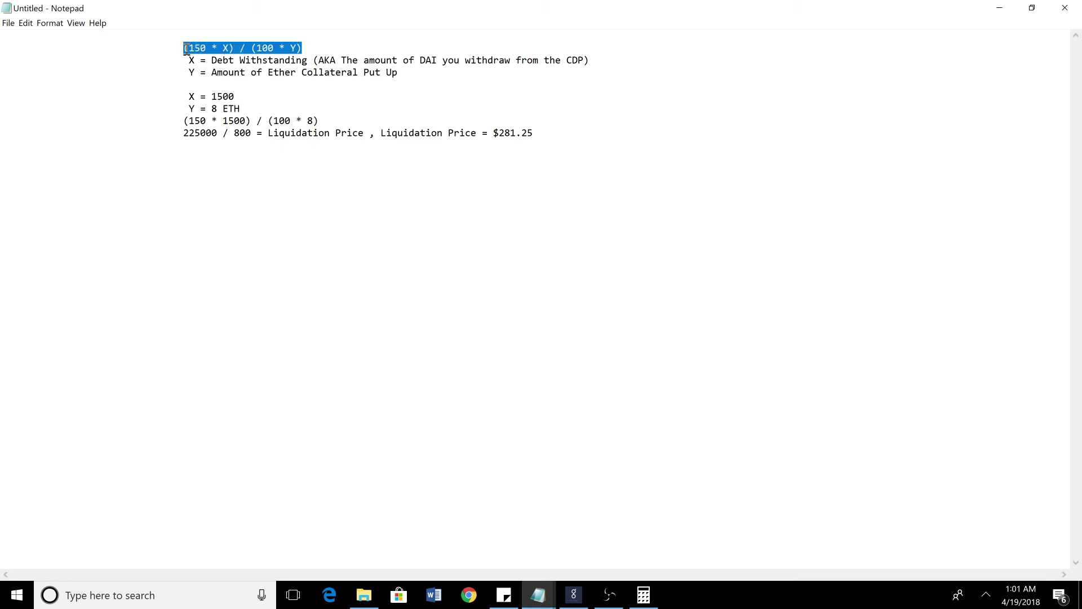
left_click(559, 148)
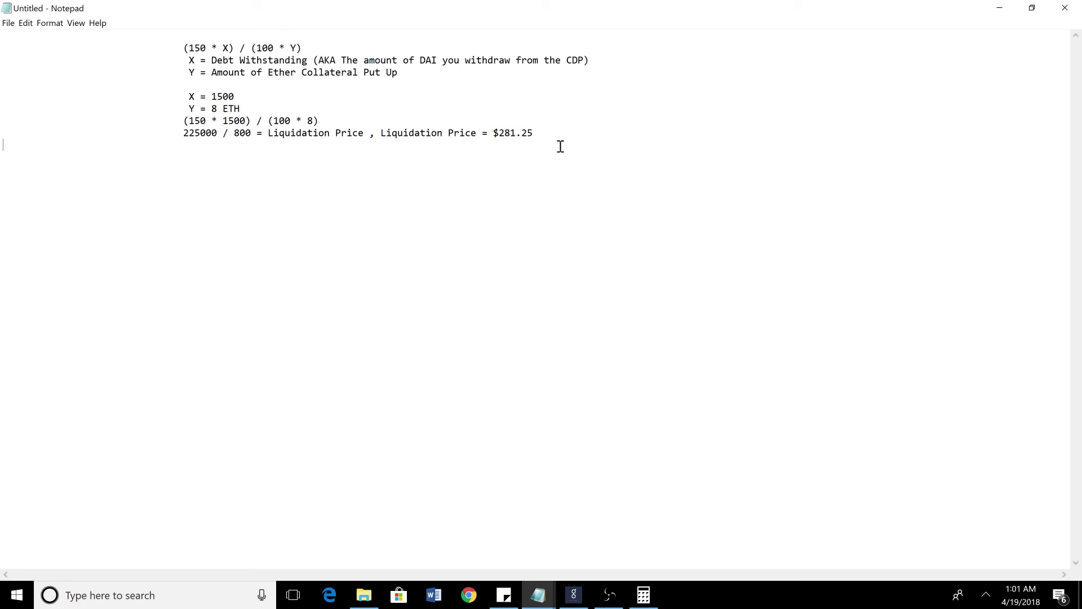